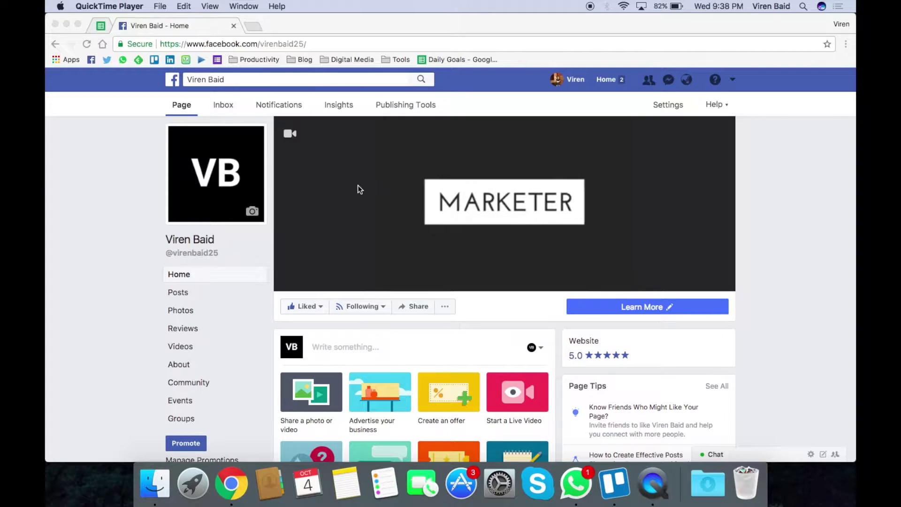
# Open the account dropdown at the right of the Facebook top bar
pyautogui.click(733, 81)
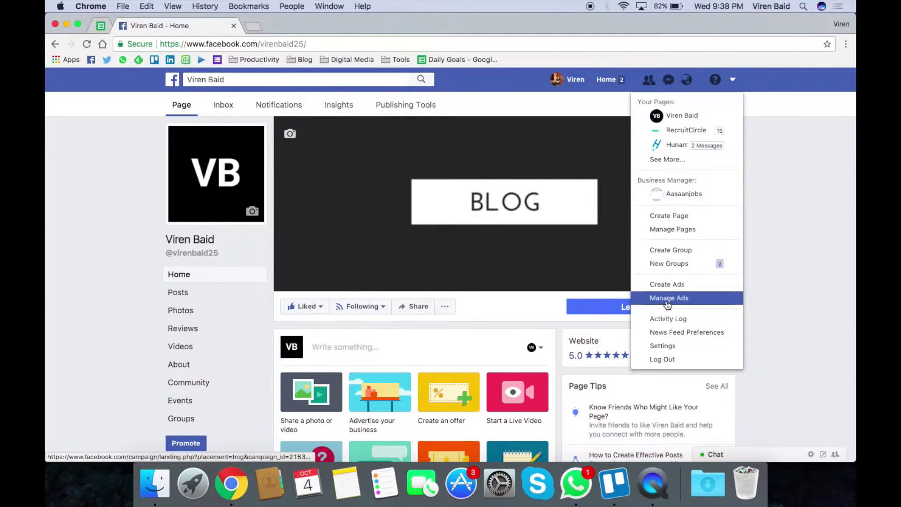
# Create a Traffic campaign named 'Messenger Ads' with traffic directed to Messenger
pyautogui.click(664, 284)
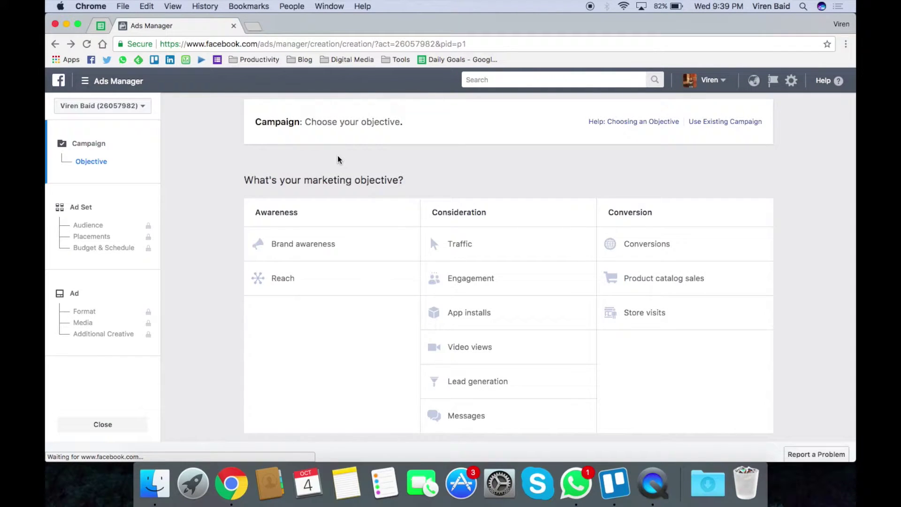
pyautogui.click(498, 253)
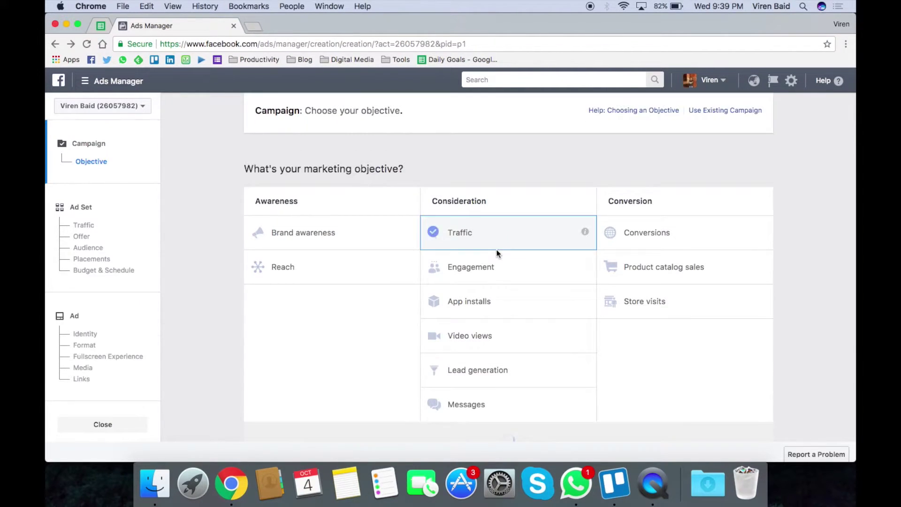
pyautogui.doubleClick(516, 318)
pyautogui.write('Messenger Ads')
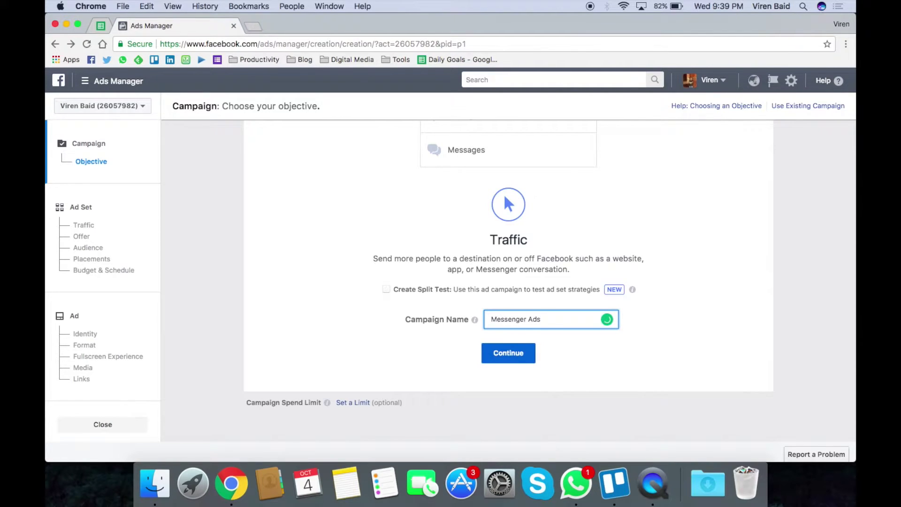
pyautogui.click(521, 352)
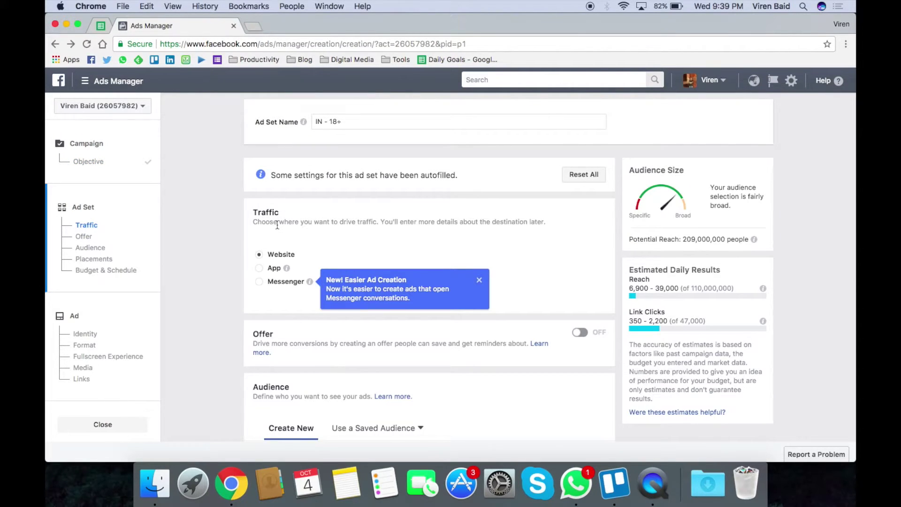
pyautogui.click(259, 282)
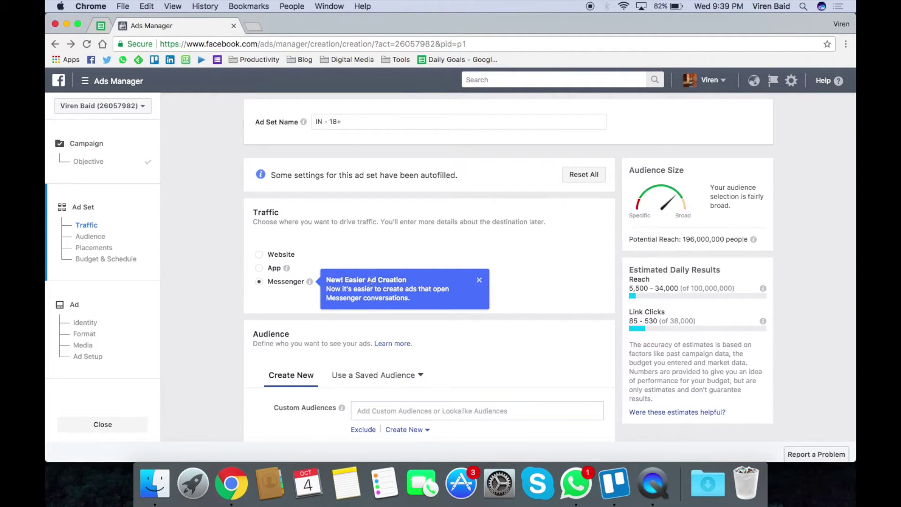
# Remove India from the targeted locations and set the maximum age to 42
pyautogui.click(480, 280)
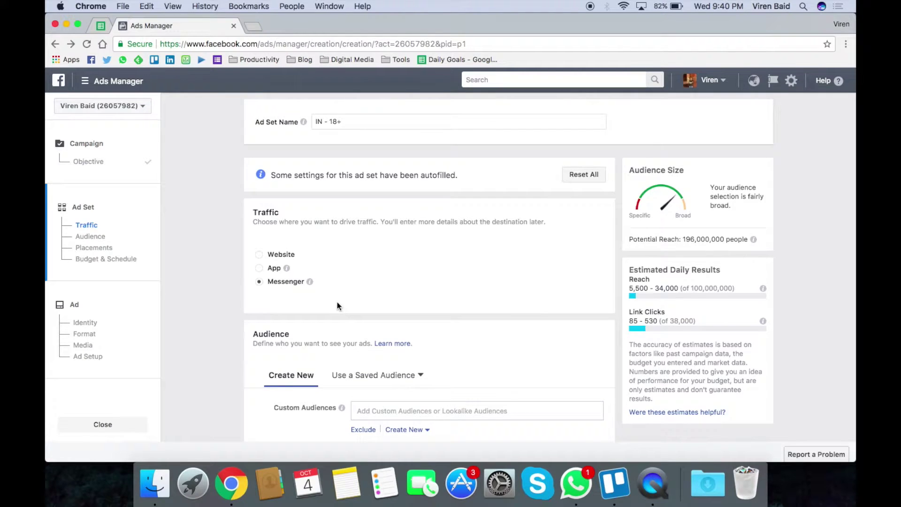
pyautogui.scroll(-5, 337, 303)
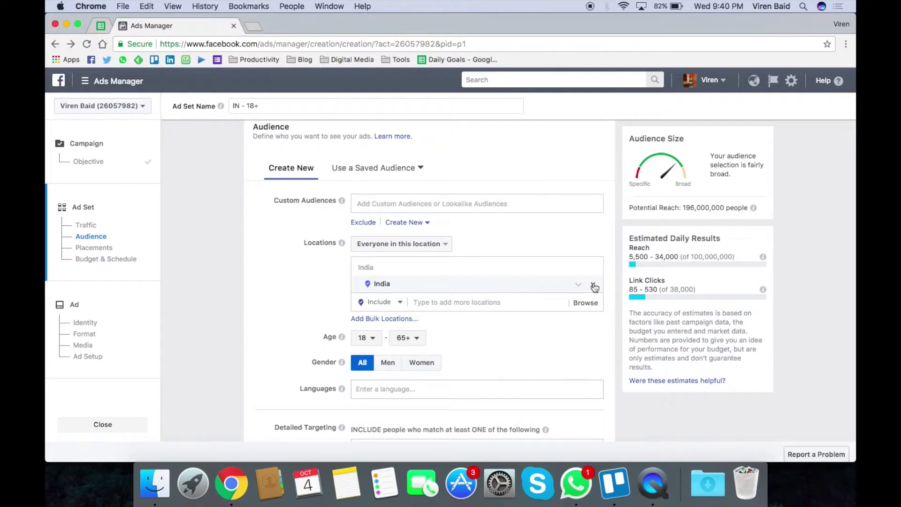
pyautogui.click(593, 286)
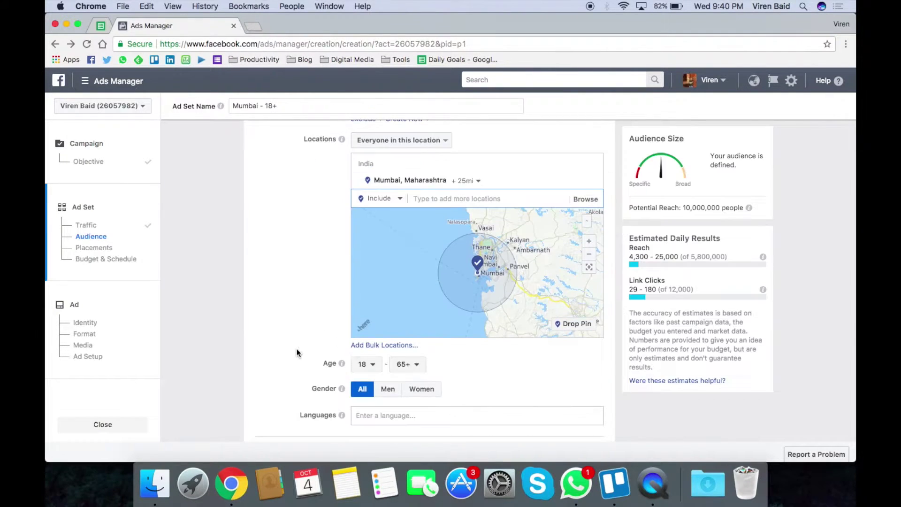
pyautogui.click(408, 365)
pyautogui.scroll(5, 411, 263)
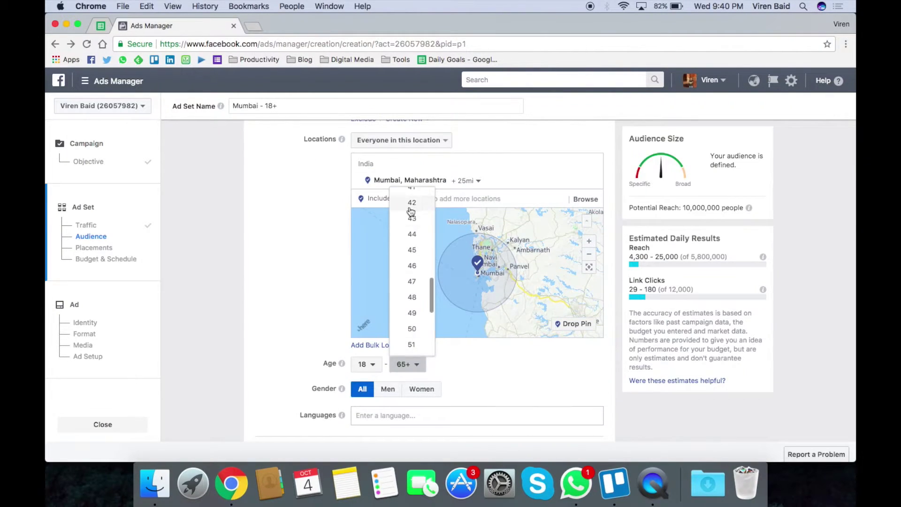
pyautogui.click(411, 203)
# Add English (All) language and the Online advertising interest, dropping the trial Marketing interest
pyautogui.click(477, 415)
pyautogui.write('eng')
pyautogui.click(372, 432)
pyautogui.scroll(-5, 317, 384)
pyautogui.click(423, 232)
pyautogui.click(397, 252)
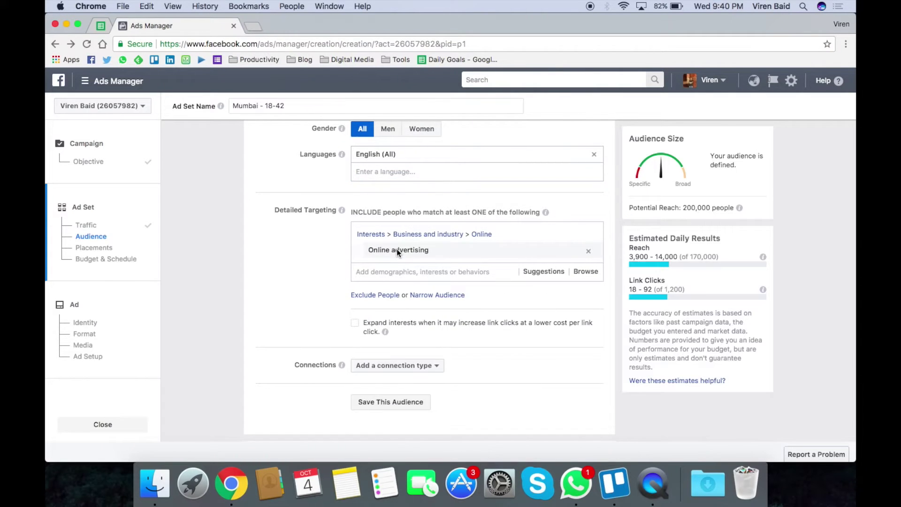
pyautogui.write('marketing')
pyautogui.click(372, 288)
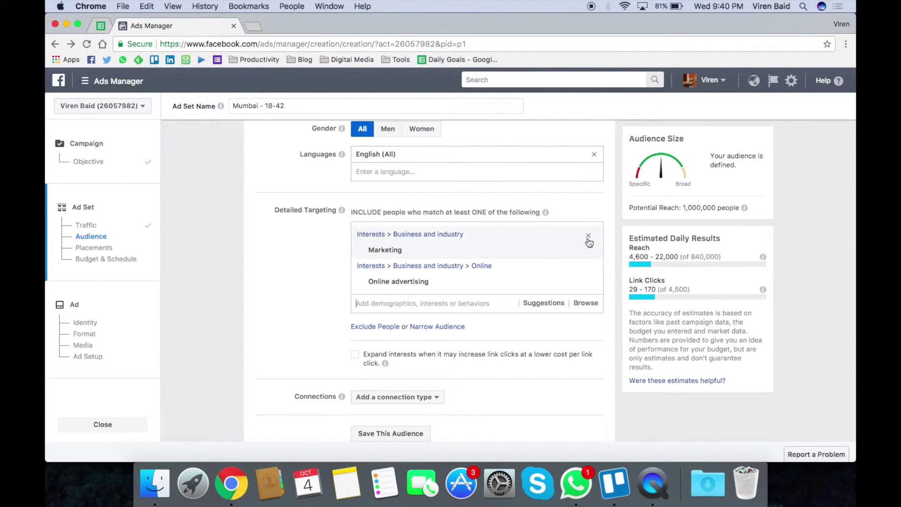
pyautogui.click(588, 236)
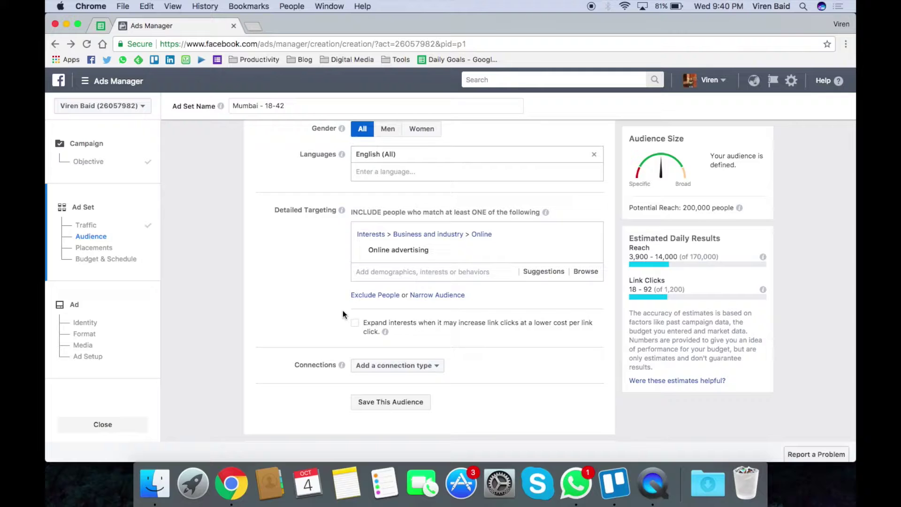
pyautogui.scroll(-6, 343, 310)
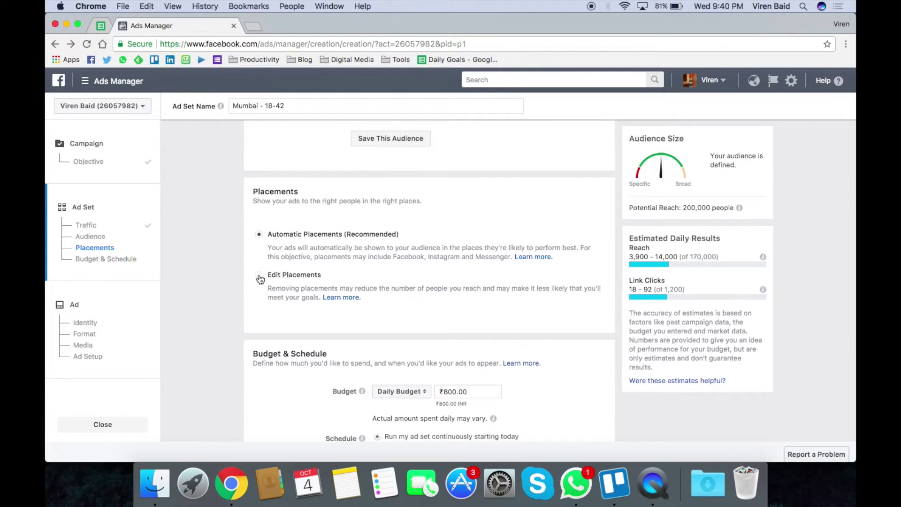
# Change the daily budget to ₹200.00
pyautogui.scroll(-3, 303, 223)
pyautogui.scroll(-2, 391, 263)
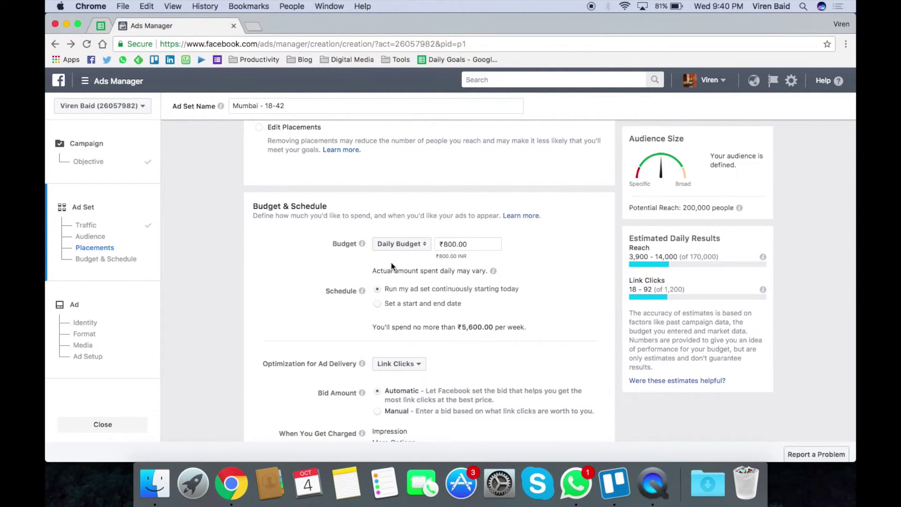
pyautogui.click(447, 245)
pyautogui.press('BackSpace')
pyautogui.write('2')
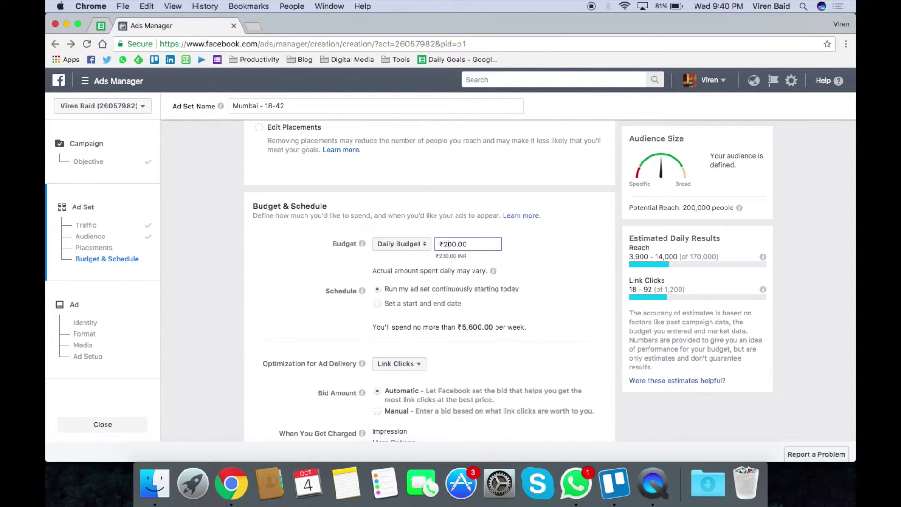
pyautogui.click(275, 262)
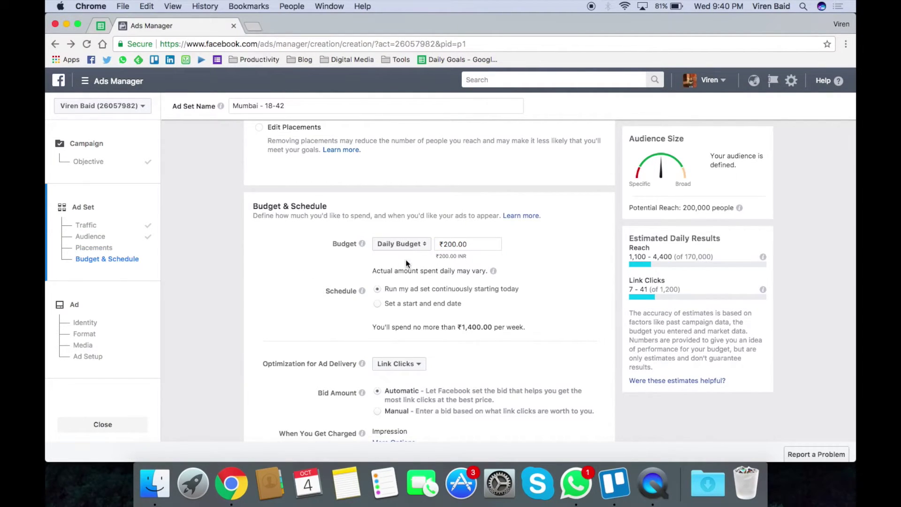
# Keep Link Clicks optimization and switch charging to Link Click (CPC)
pyautogui.scroll(-3, 279, 318)
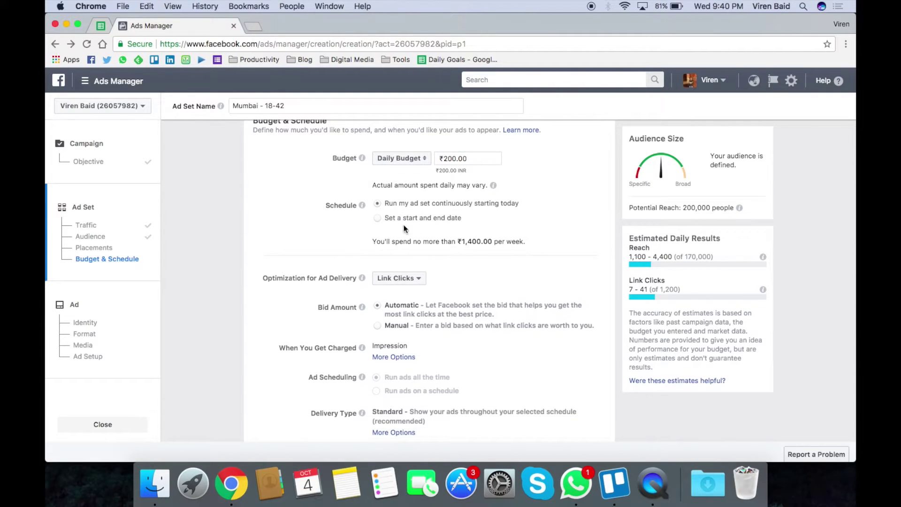
pyautogui.scroll(-1, 301, 256)
pyautogui.scroll(-1, 303, 258)
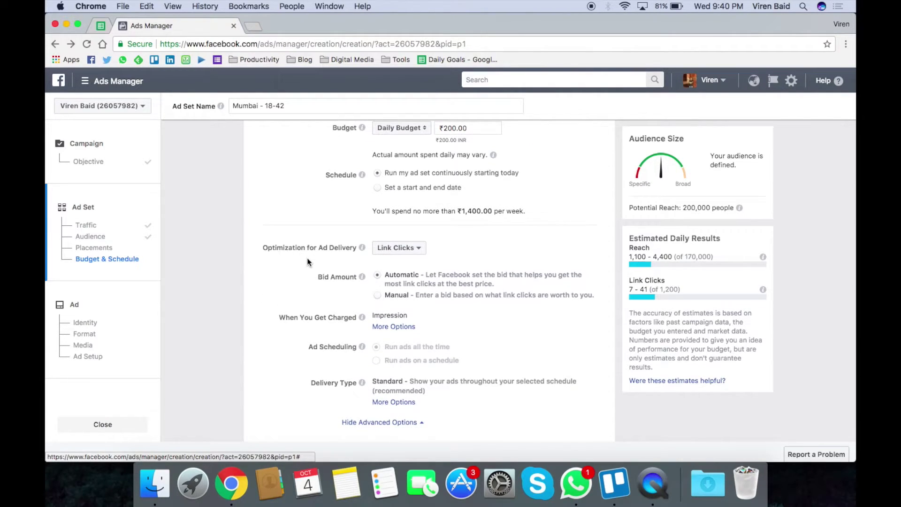
pyautogui.click(410, 252)
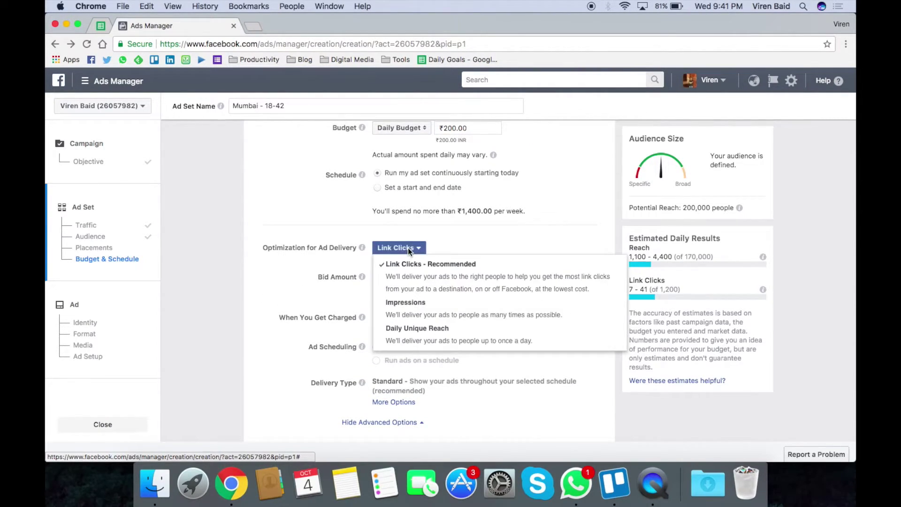
pyautogui.click(397, 272)
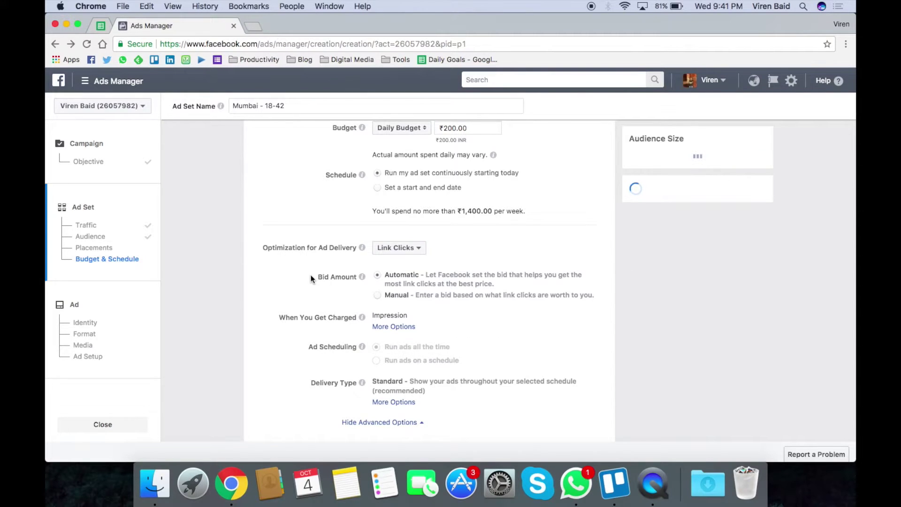
pyautogui.scroll(-2, 311, 278)
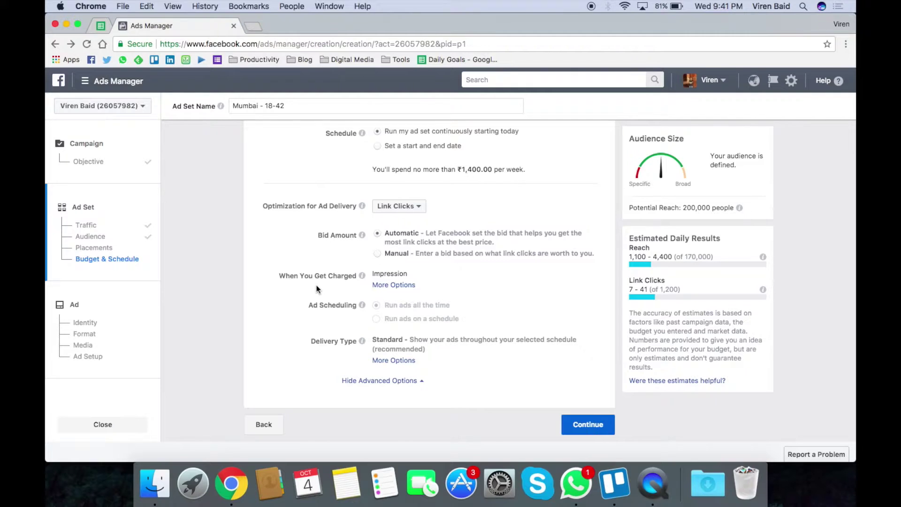
pyautogui.click(389, 285)
pyautogui.click(401, 285)
pyautogui.moveTo(362, 341)
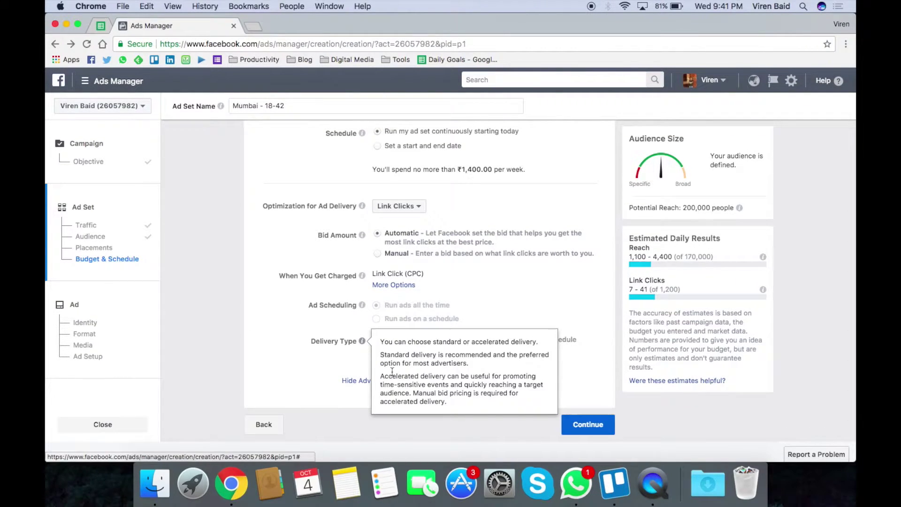
# Continue to the ad and upload the Snapchat PNG from Downloads as its single image
pyautogui.click(595, 426)
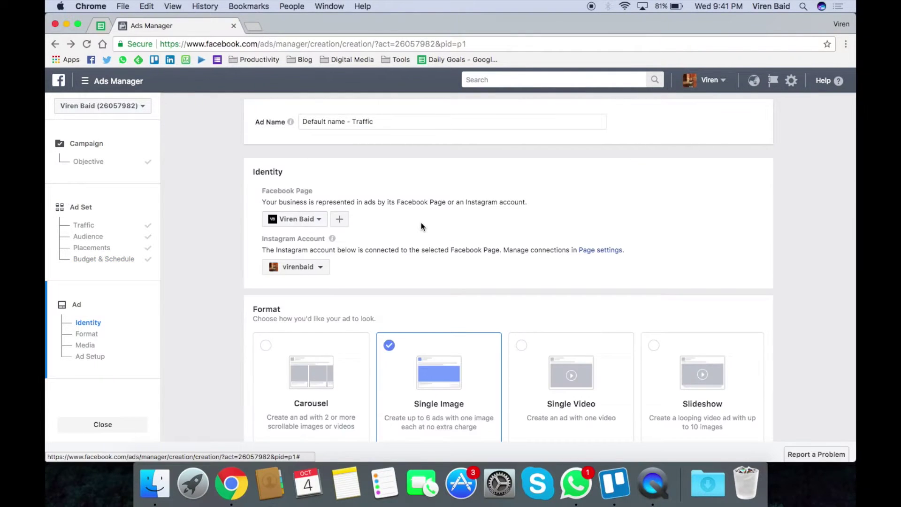
pyautogui.scroll(-3, 421, 223)
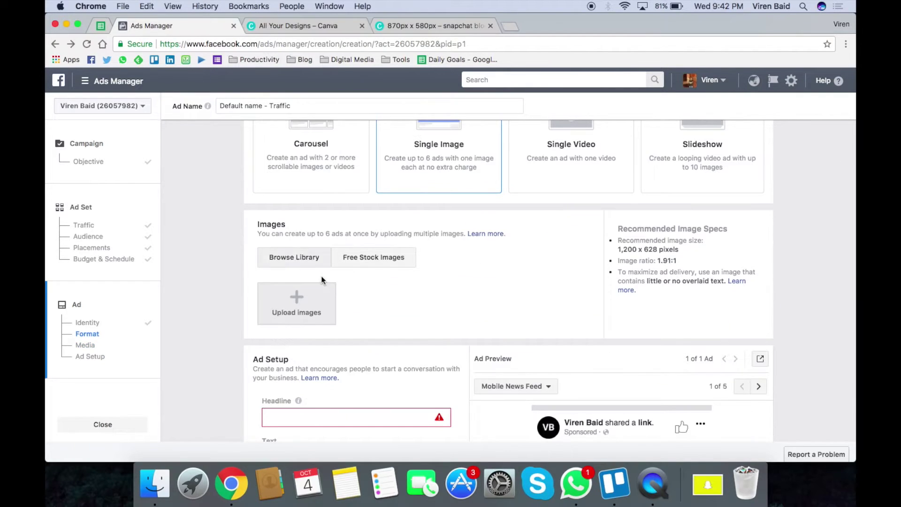
pyautogui.click(306, 294)
pyautogui.click(383, 120)
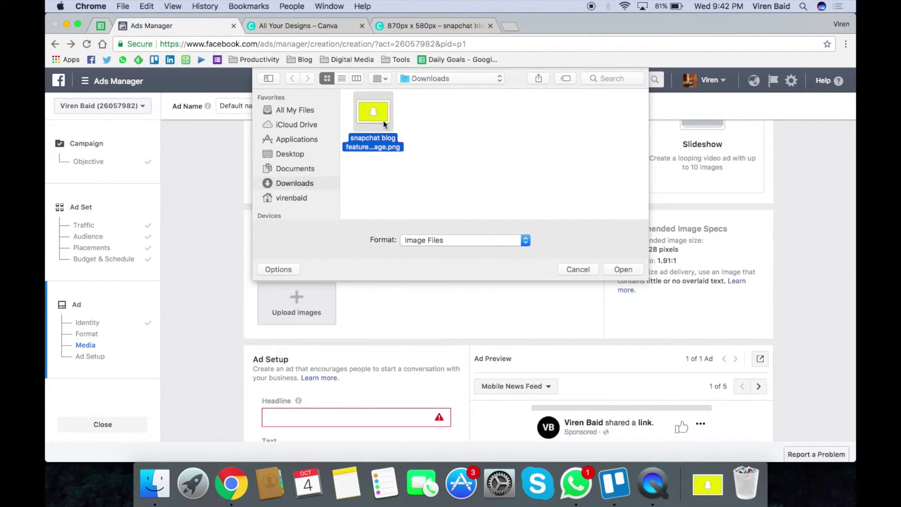
pyautogui.click(619, 264)
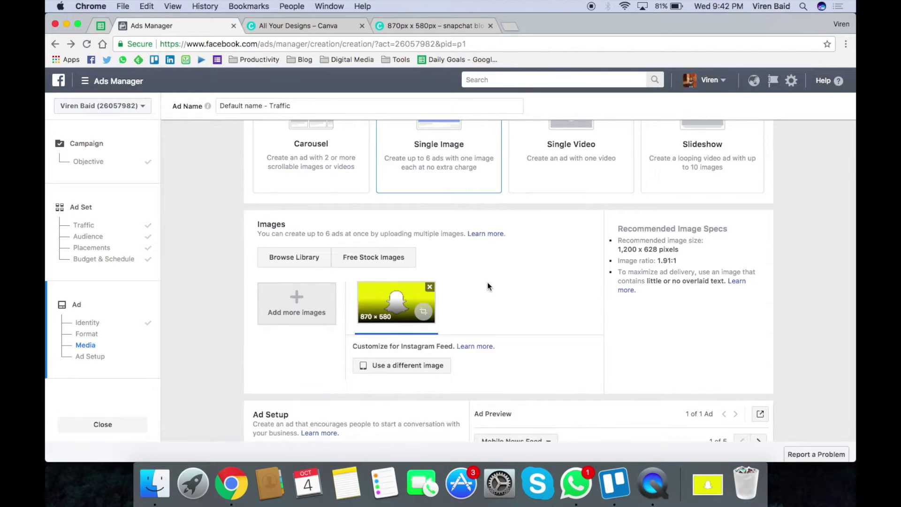
pyautogui.scroll(-4, 488, 283)
pyautogui.scroll(-1, 426, 266)
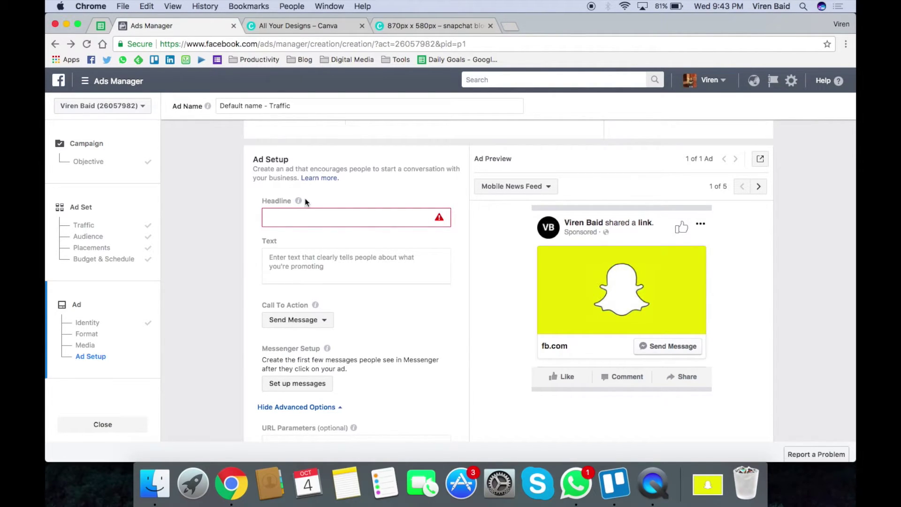
# Enter headline 'Learns Snapchat Ads & Get Personal Coaching For Free' plus the messenger coaching body text
pyautogui.click(290, 216)
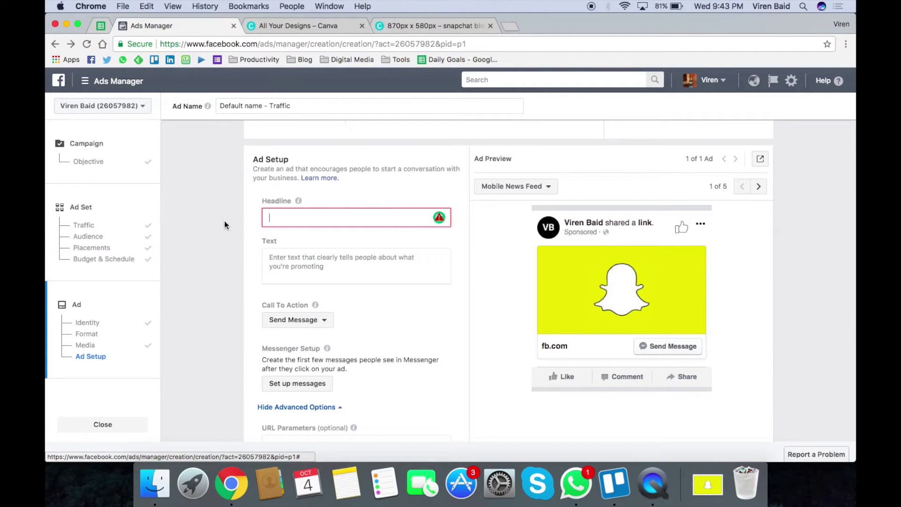
pyautogui.write('Learns Snapchat Ads & Get Personal')
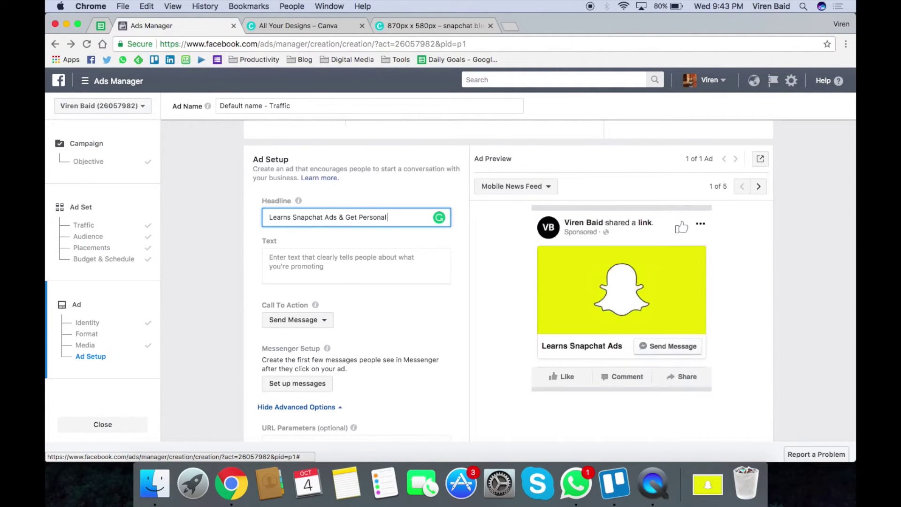
pyautogui.write(' Coaching For Free')
pyautogui.press('Tab')
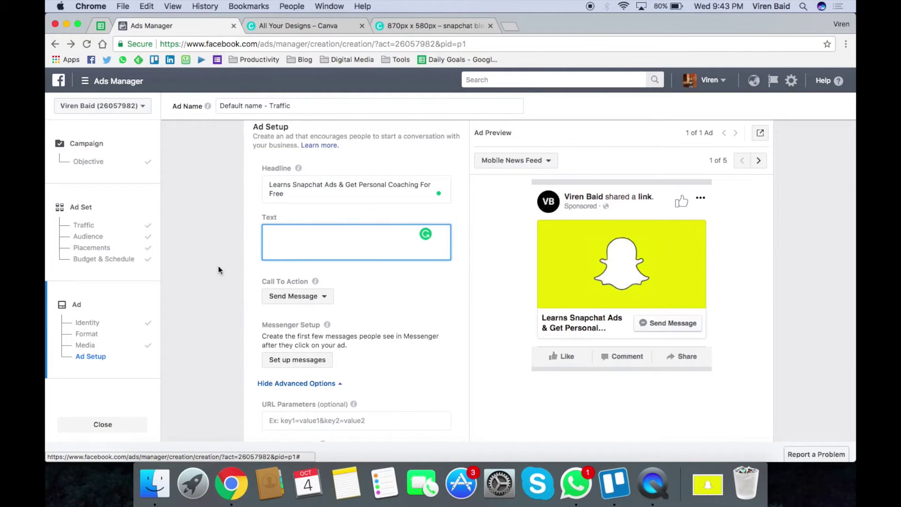
pyautogui.write('Talk to me on messenger and get on')
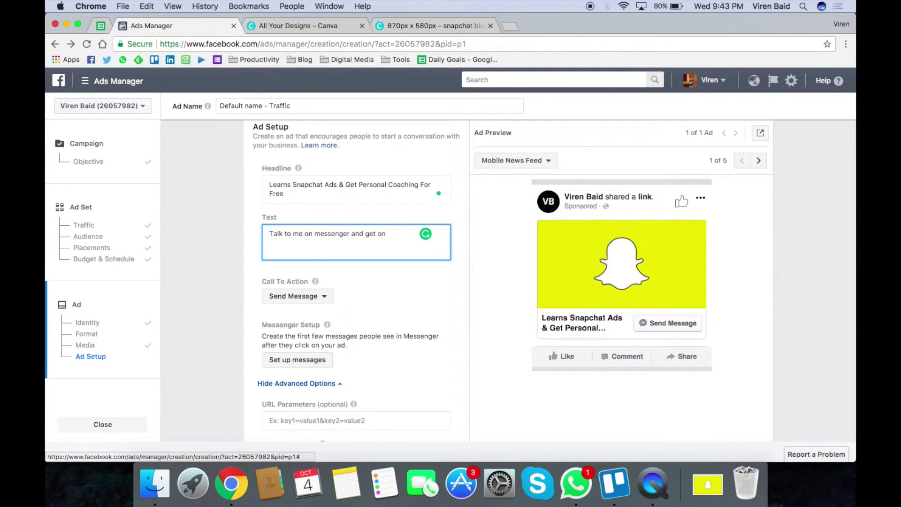
pyautogui.write('e-on-one coaching for snapchat ads')
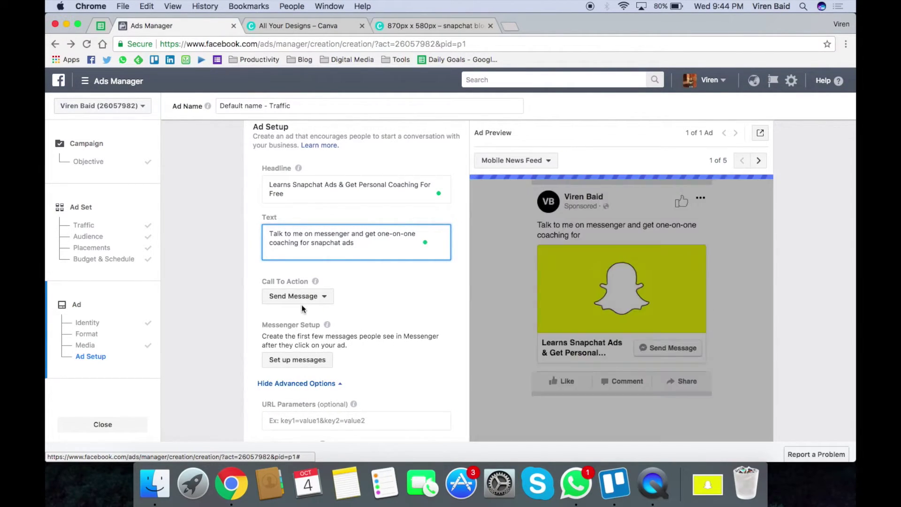
pyautogui.click(302, 303)
pyautogui.scroll(-2, 240, 304)
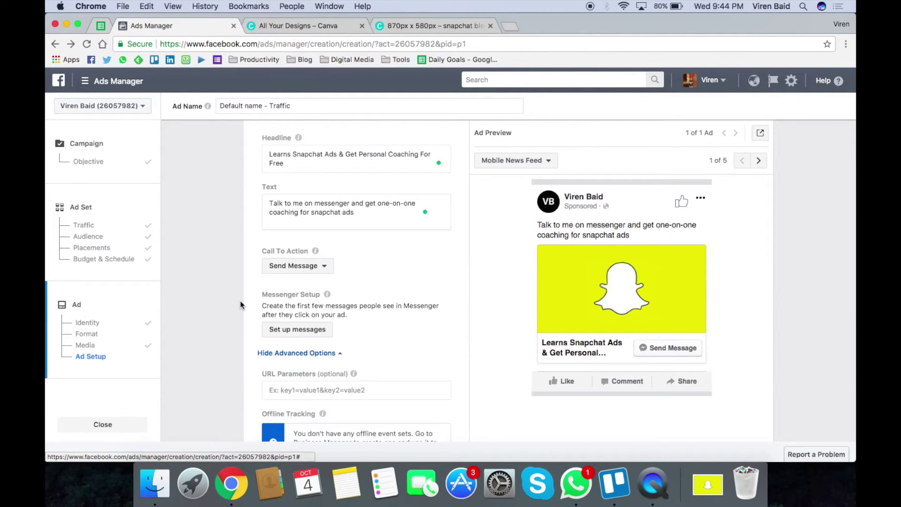
pyautogui.scroll(-1, 360, 293)
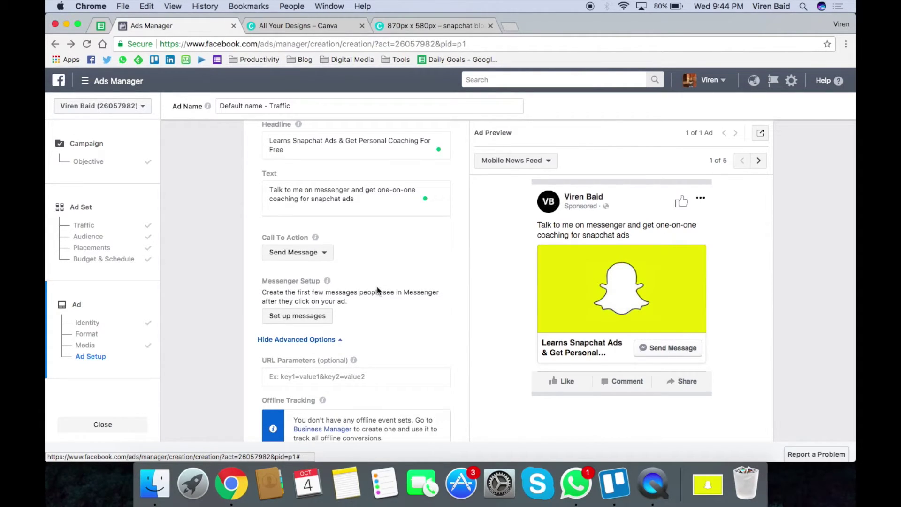
# Set a Text-format welcome with the starter-videos intro and 'Feel free to reply…' message text
pyautogui.click(295, 320)
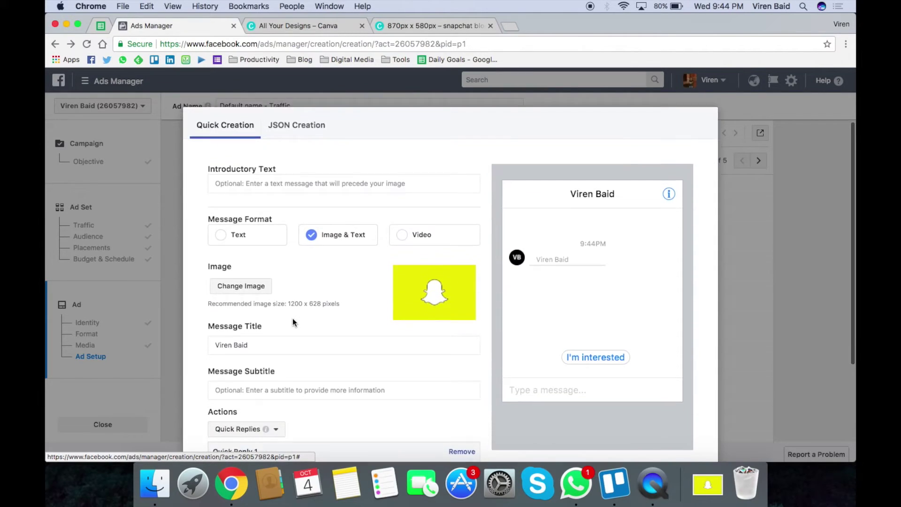
pyautogui.click(221, 207)
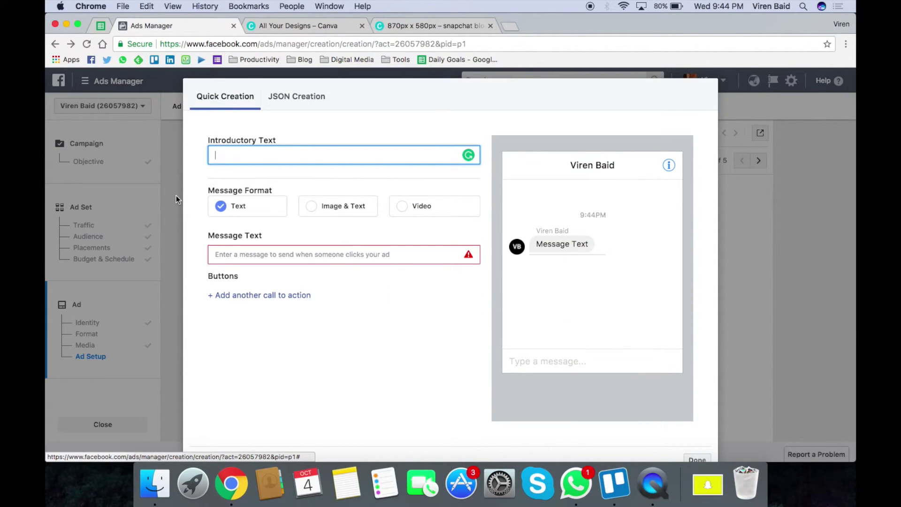
pyautogui.write('Hey there. YOu can')
pyautogui.press('BackSpace')
pyautogui.press('BackSpace')
pyautogui.press('BackSpace')
pyautogui.press('BackSpace')
pyautogui.press('BackSpace')
pyautogui.press('BackSpace')
pyautogui.press('BackSpace')
pyautogui.write('ou c')
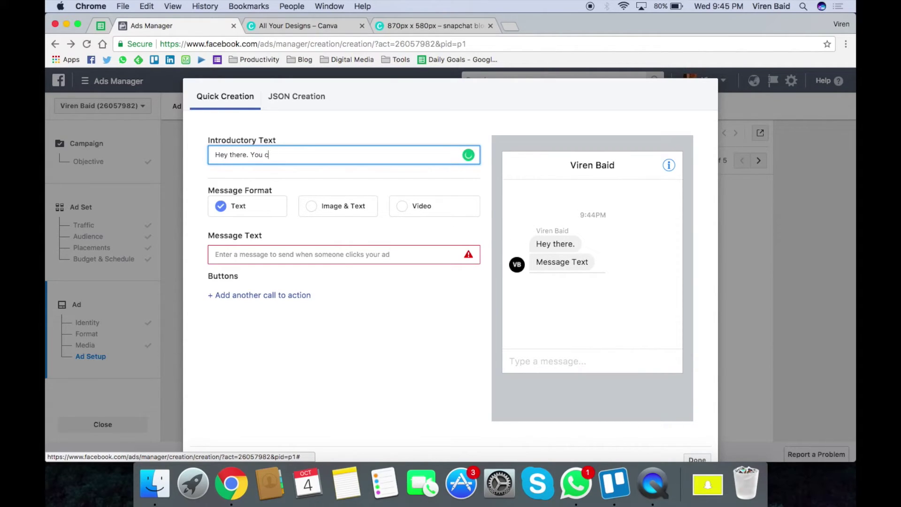
pyautogui.write('an get started with these videos that I have create')
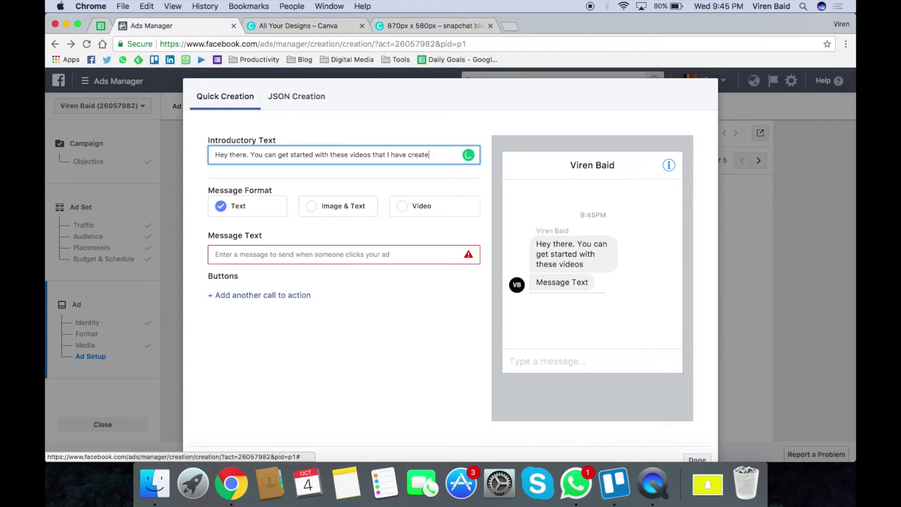
pyautogui.write('d to help you get started with snapchat ads.')
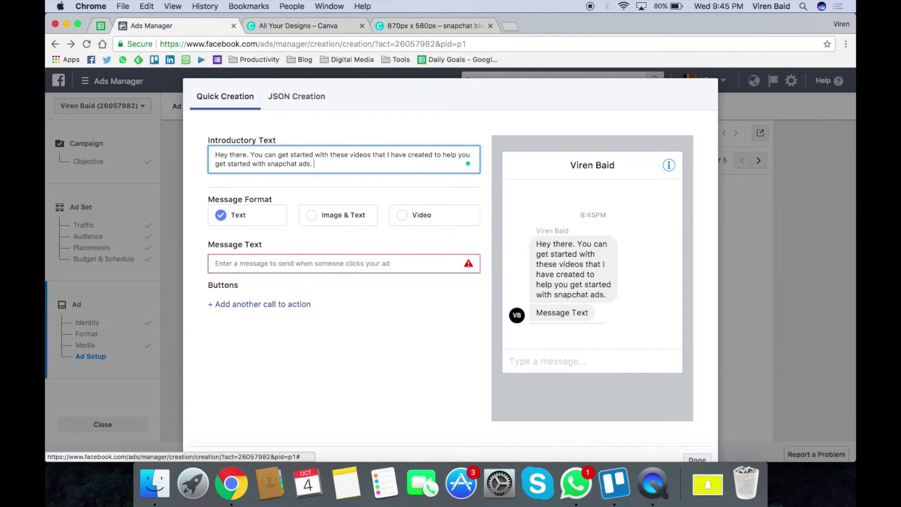
pyautogui.click(283, 262)
pyautogui.write('Feel free to r')
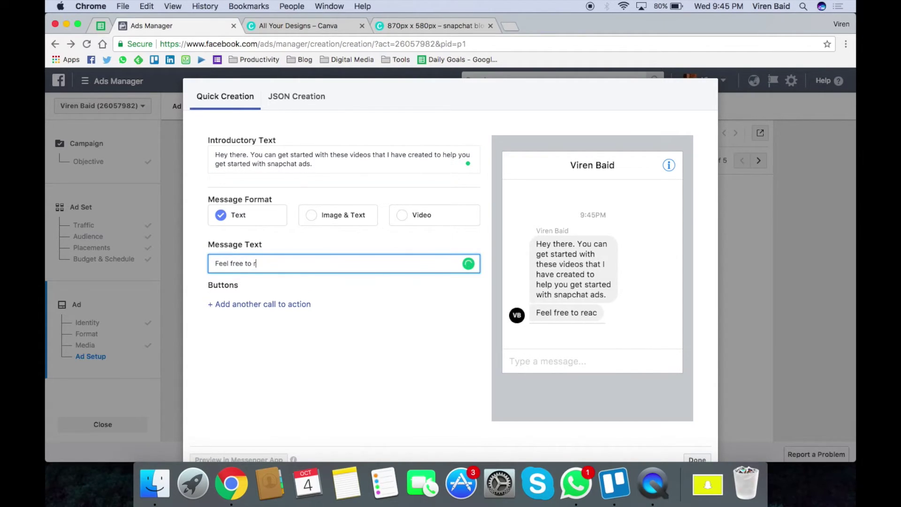
pyautogui.write('eply and talk to me if you have any doubts.')
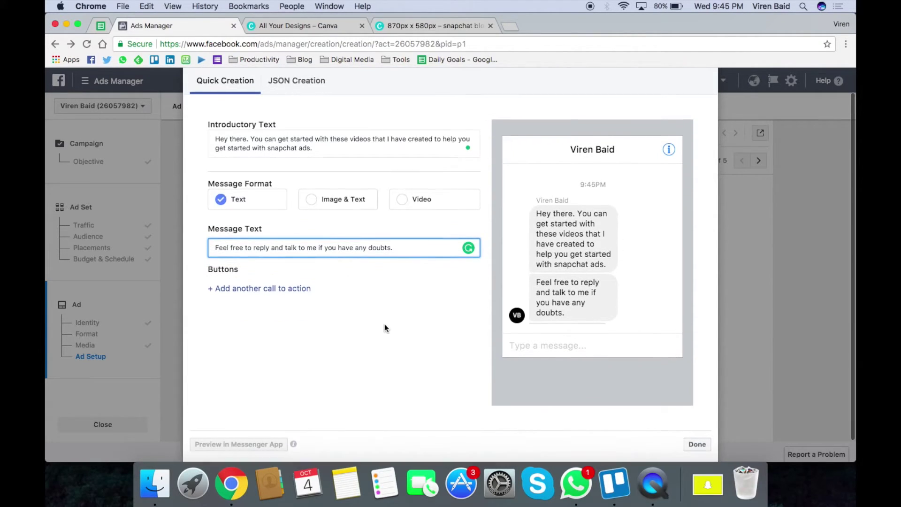
# Add buttons '1. With Snapchat Ads', '2. Easily Create Snapchat Ad Creatives', '3. Custom Audiences for Snapchat Ads'
pyautogui.click(291, 289)
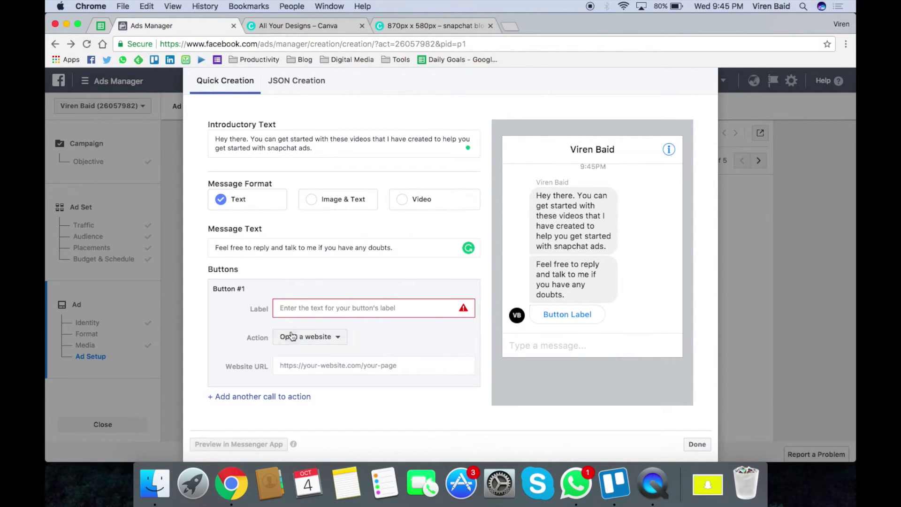
pyautogui.click(306, 313)
pyautogui.write('1.')
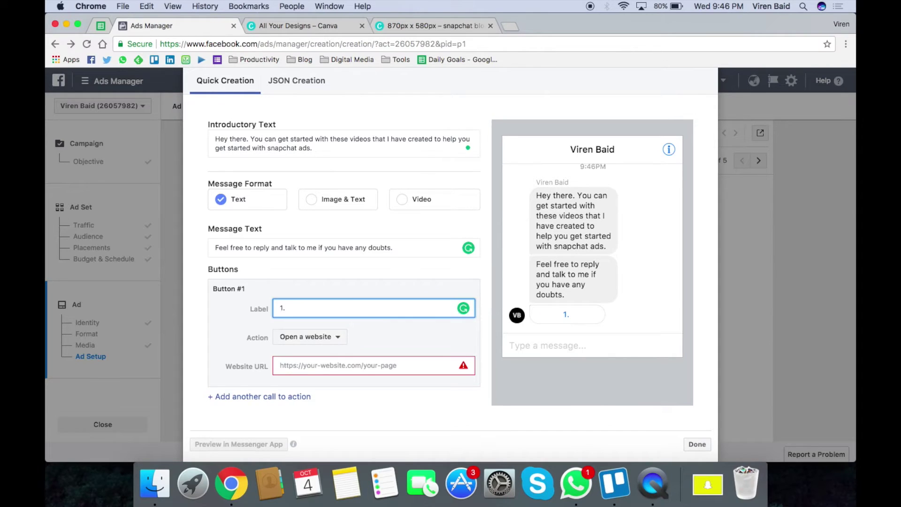
pyautogui.write('With Snapchat Ads')
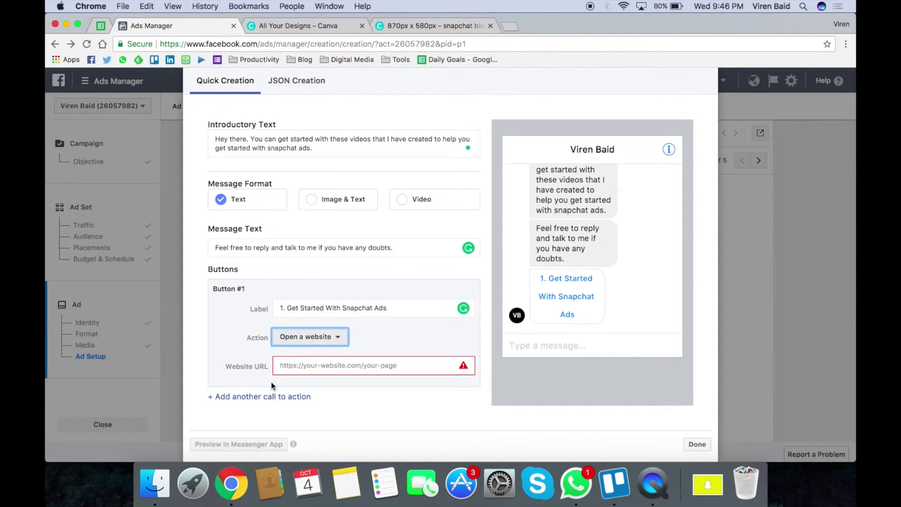
pyautogui.click(259, 397)
pyautogui.click(291, 415)
pyautogui.write('2. Easil')
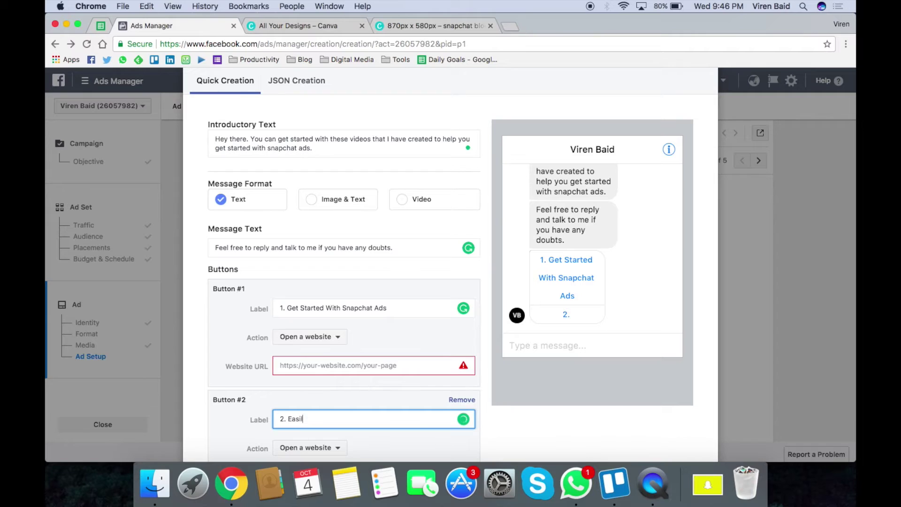
pyautogui.write('y Create Snapchat Ad Creatives')
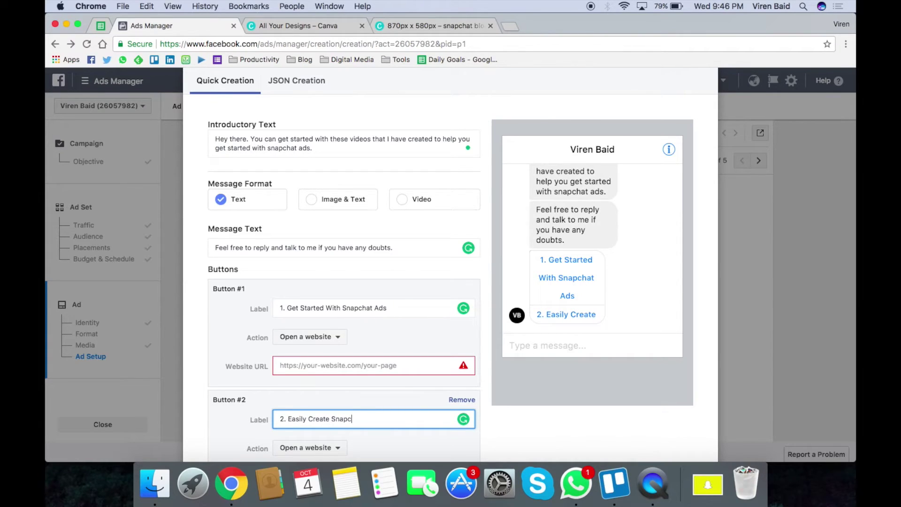
pyautogui.scroll(-3, 269, 442)
pyautogui.click(270, 442)
pyautogui.click(315, 410)
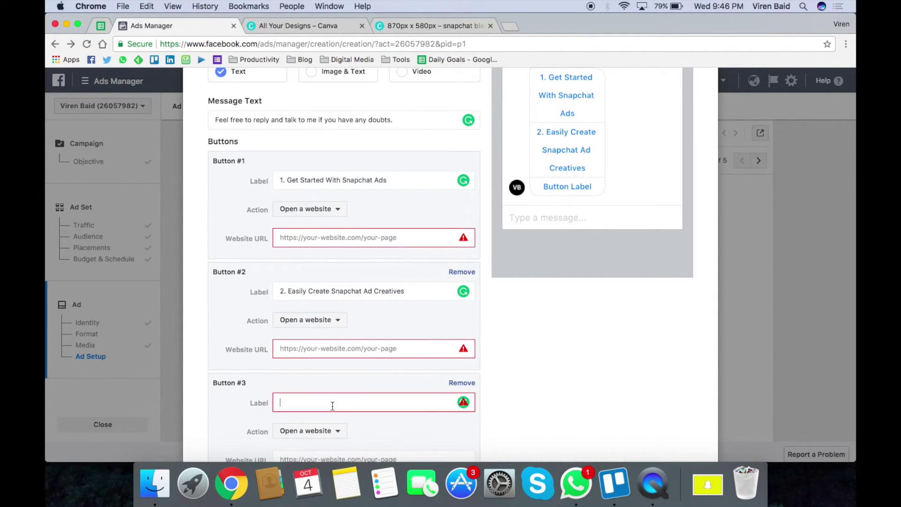
pyautogui.write('3. Custom Audiences for Snapchat Ads')
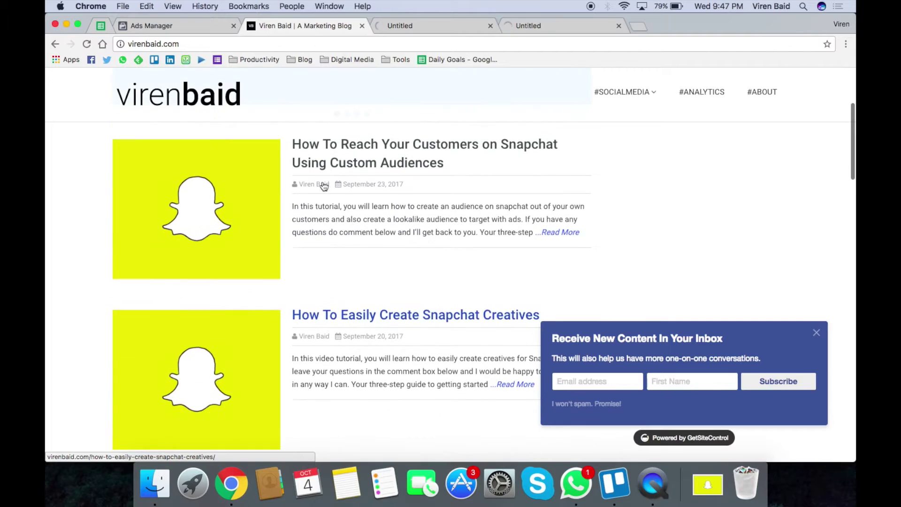
# Open the blog posts and paste the ad-creatives post link into Button #2's website URL
pyautogui.keyDown('super'); pyautogui.click(357, 146); pyautogui.keyUp('super')
pyautogui.click(362, 27)
pyautogui.click(362, 27)
pyautogui.click(192, 29)
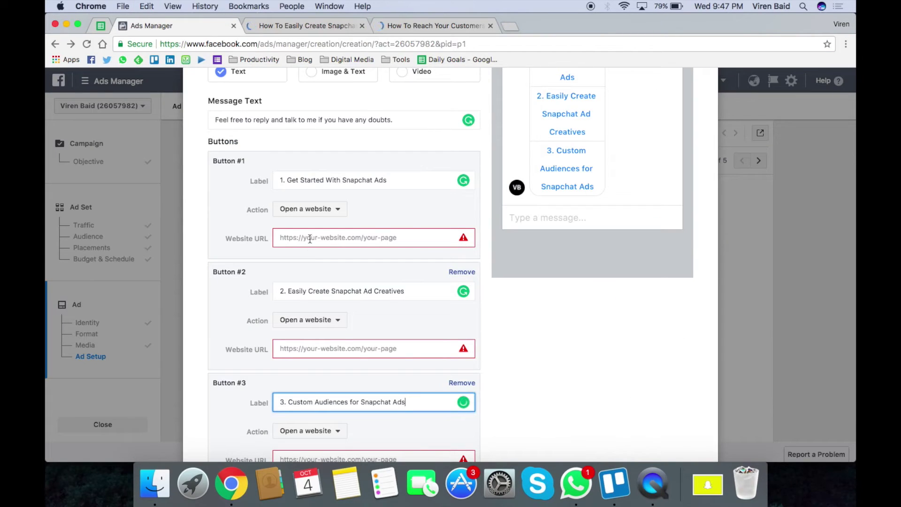
pyautogui.click(305, 25)
pyautogui.click(362, 25)
pyautogui.click(179, 25)
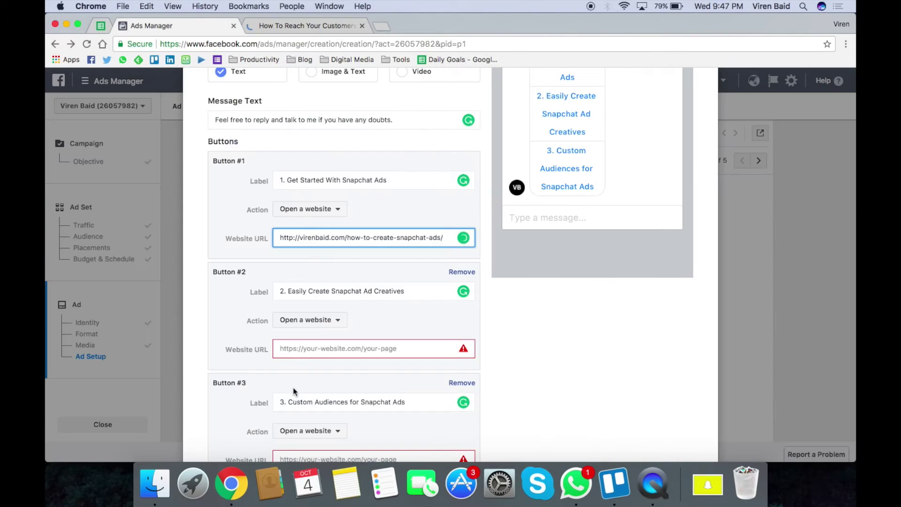
pyautogui.click(301, 350)
pyautogui.write('http://virenbaid.com/how-to-easily-create-snapchat-creatives/')
# Paste the Custom Audiences post link into Button #3's website URL and review the preview
pyautogui.click(305, 25)
pyautogui.click(362, 26)
pyautogui.scroll(-3, 297, 375)
pyautogui.click(296, 362)
pyautogui.write('http://virenbaid.com/custom-audiences-on-snapchat-ads/')
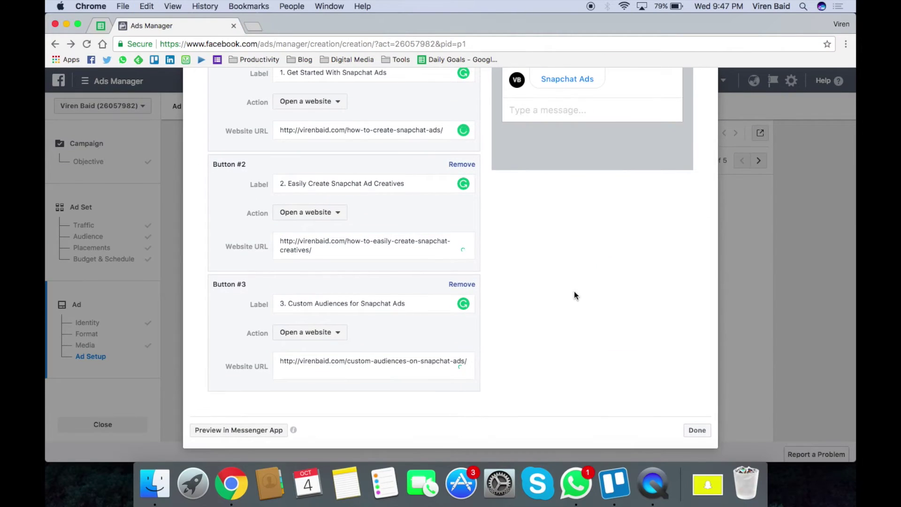
pyautogui.scroll(5, 573, 291)
pyautogui.scroll(5, 573, 291)
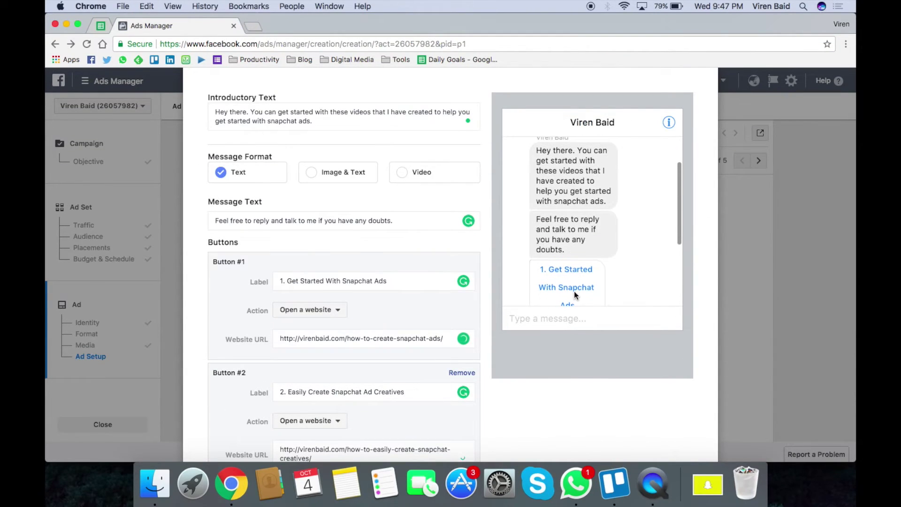
pyautogui.scroll(-5, 566, 249)
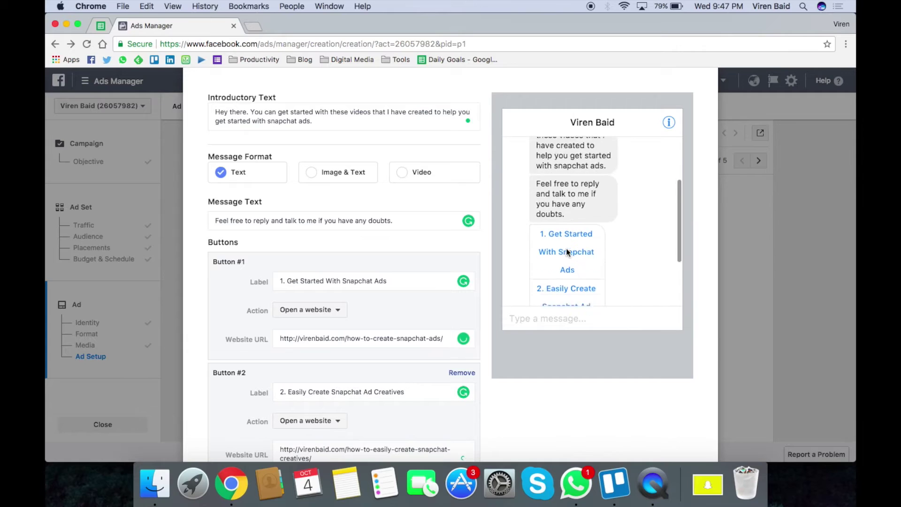
pyautogui.scroll(-3, 541, 359)
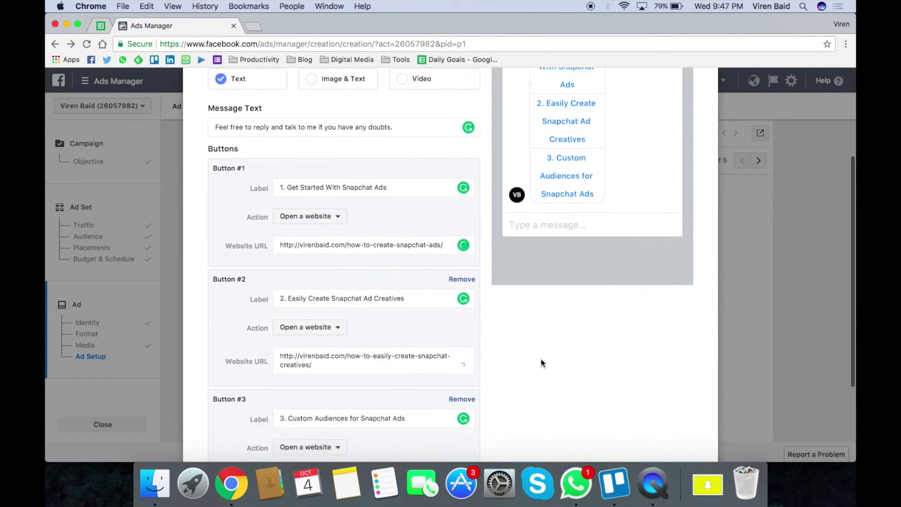
pyautogui.scroll(3, 540, 359)
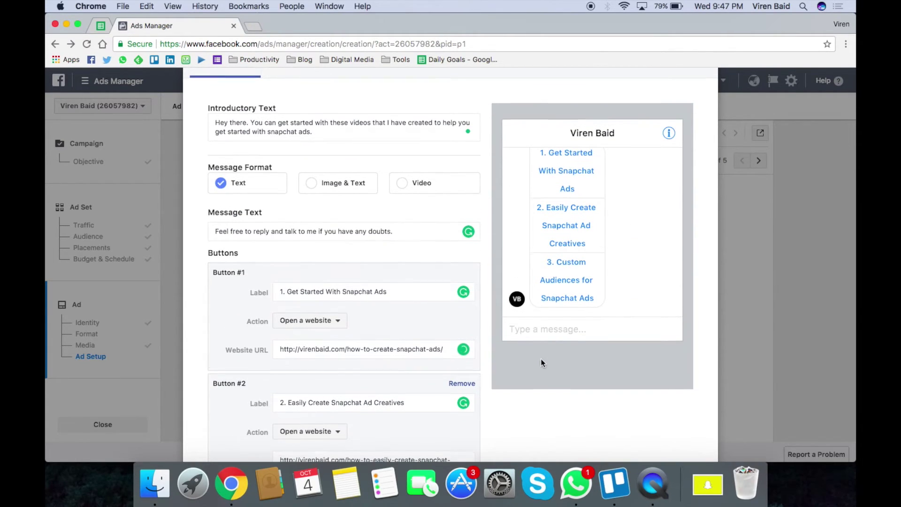
pyautogui.scroll(-3, 541, 363)
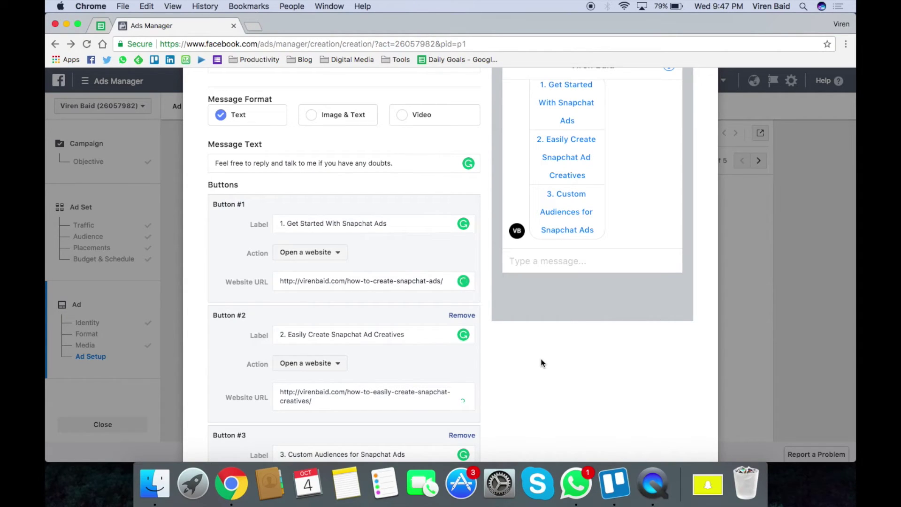
pyautogui.scroll(-5, 541, 362)
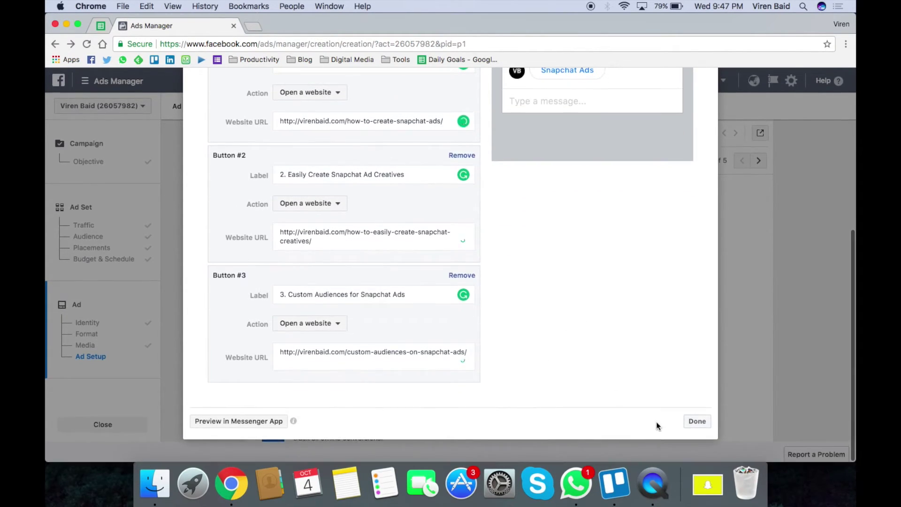
# Finish the Messenger message setup with Done, then Confirm the ad
pyautogui.click(698, 421)
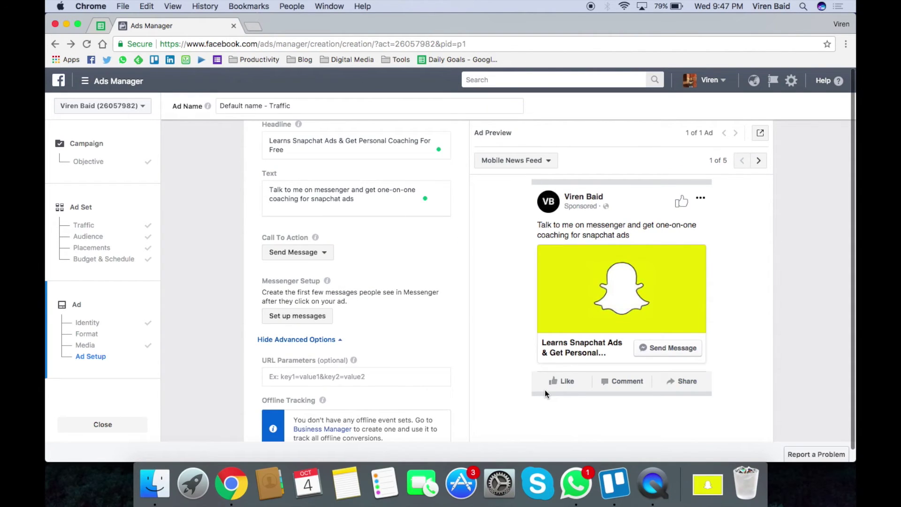
pyautogui.scroll(-5, 519, 271)
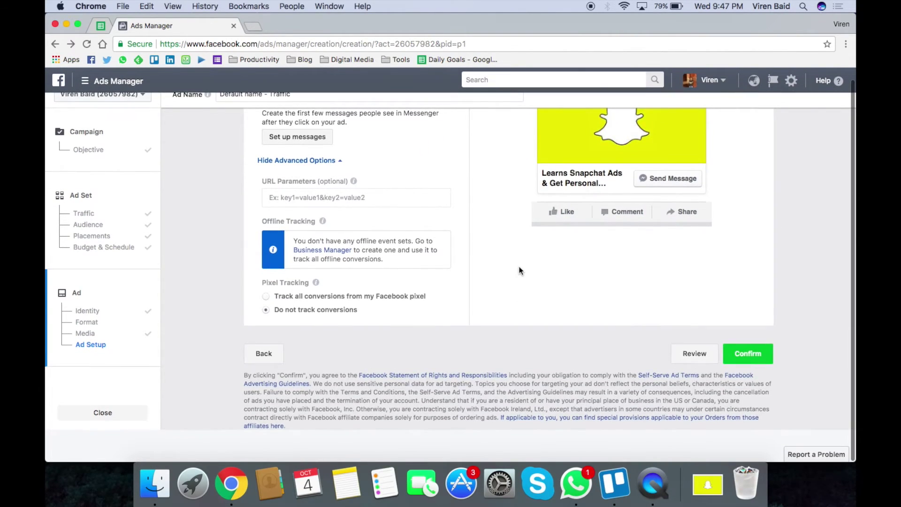
pyautogui.scroll(4, 520, 271)
pyautogui.scroll(-3, 519, 271)
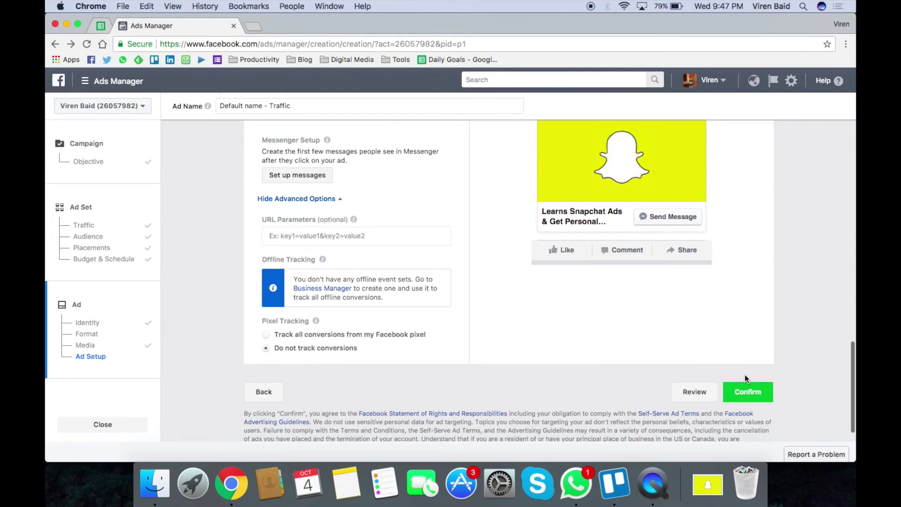
pyautogui.click(746, 390)
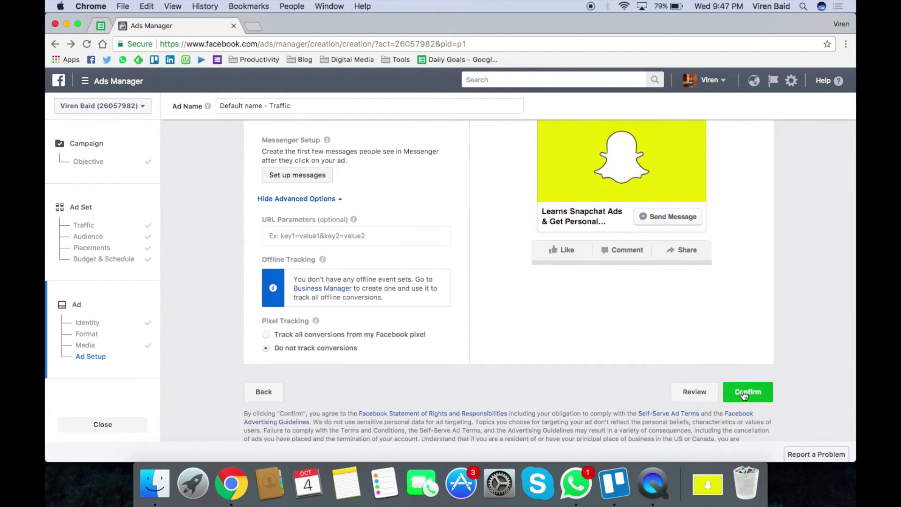
# Continue from the confirmation page to the Ads for 1 Campaign list, where the Default name - Traffic ad shows Pending Review
pyautogui.click(746, 354)
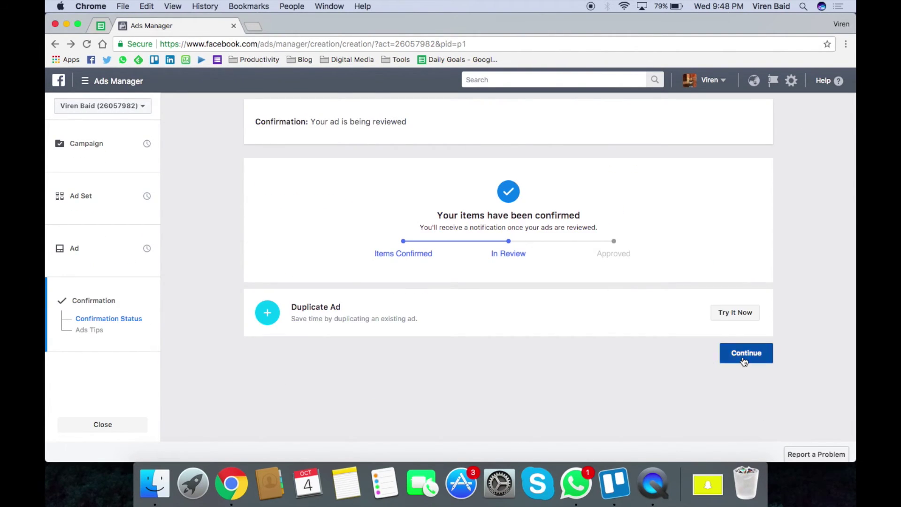